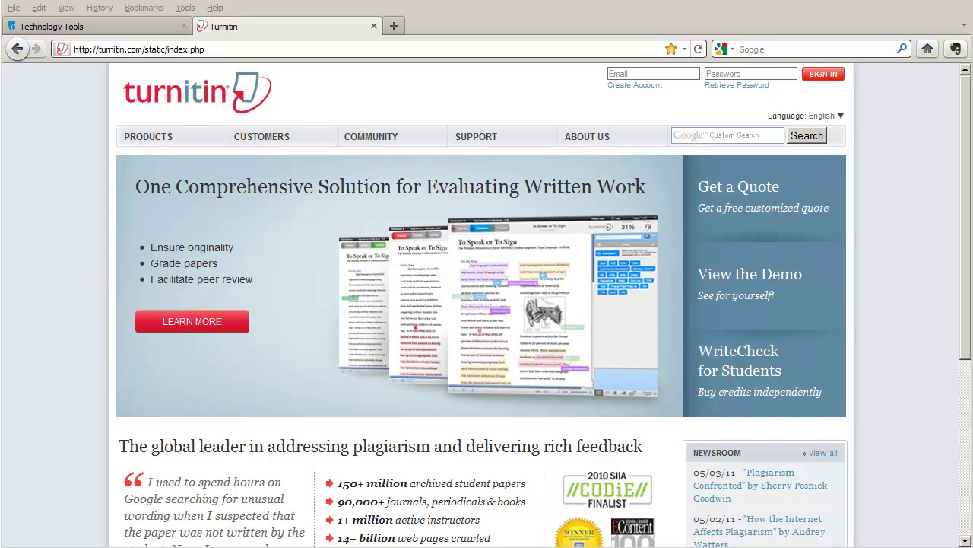
Sign in to the instructor account with the saved e-mail and password
click(616, 74)
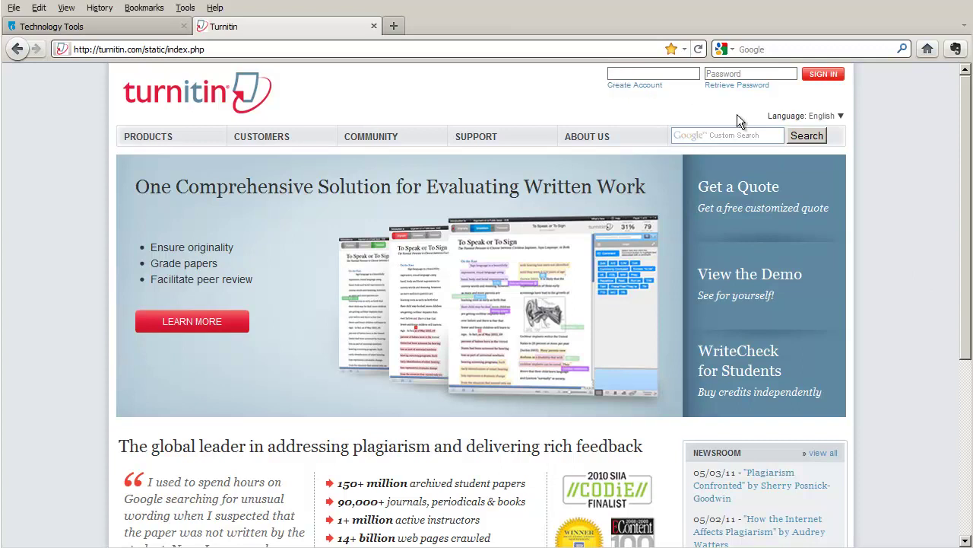
text(marj)
key(Down)
key(Return)
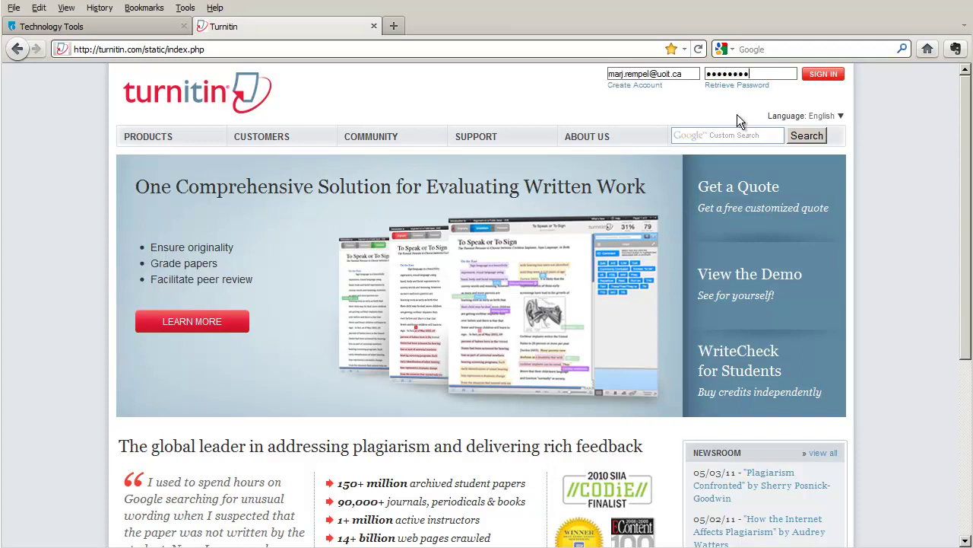
click(817, 78)
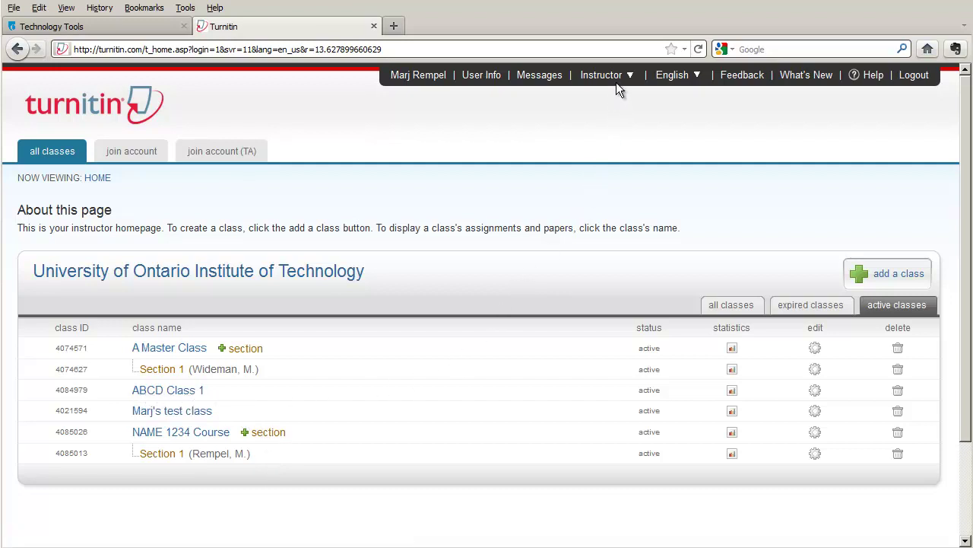
Switch the account role from Instructor to Student
mouse_move(630, 79)
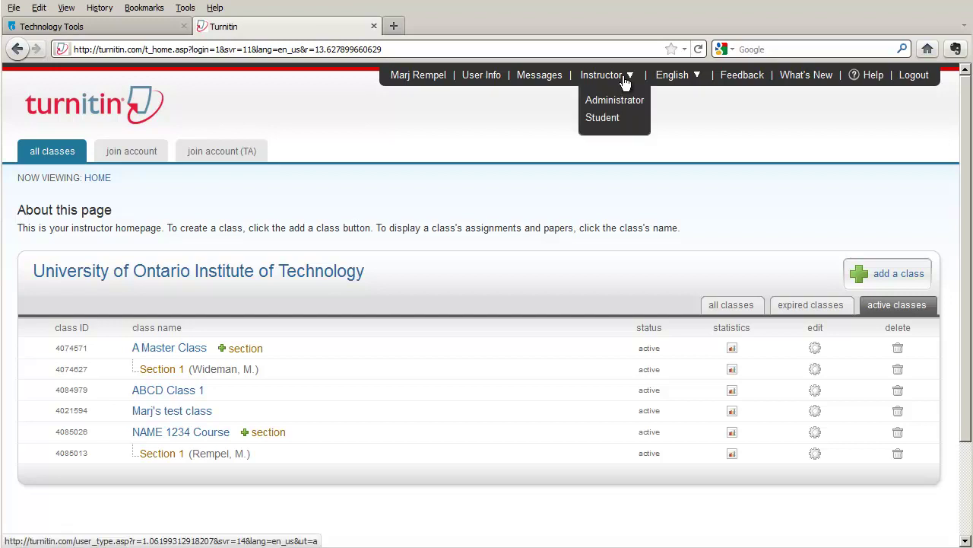
click(601, 118)
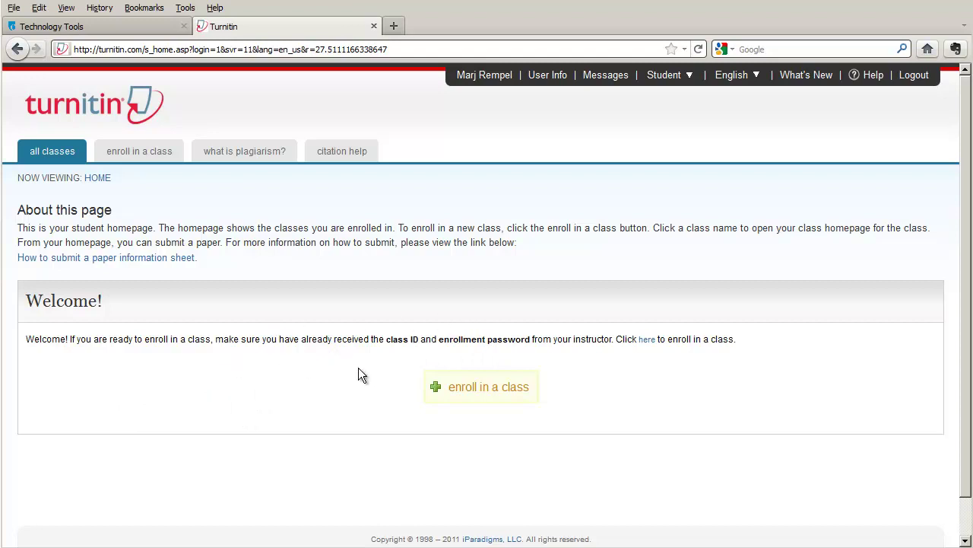
click(481, 388)
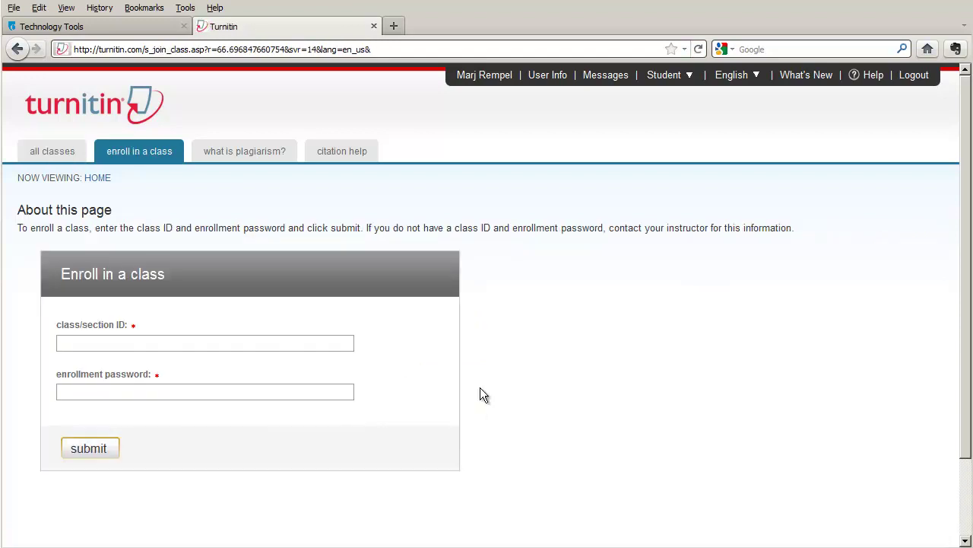
click(89, 340)
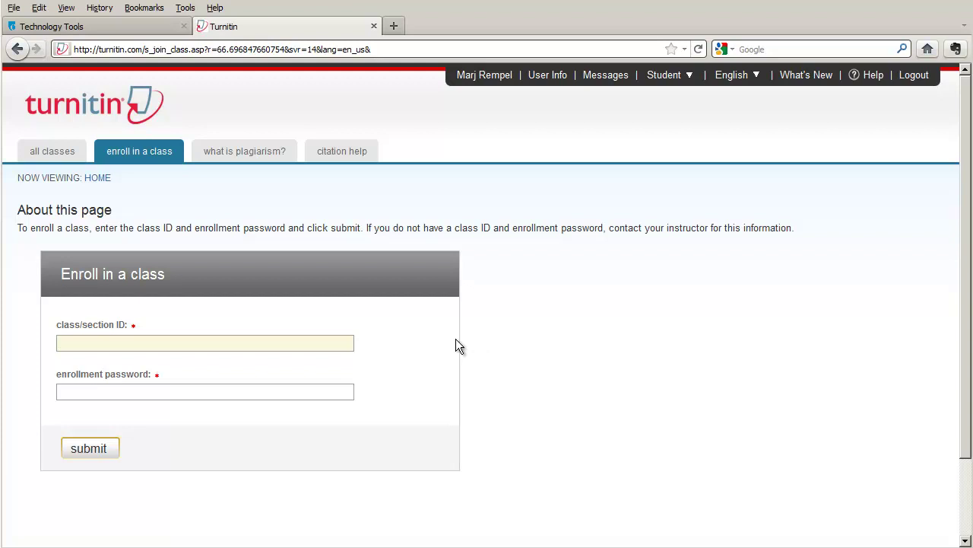
key(Tab)
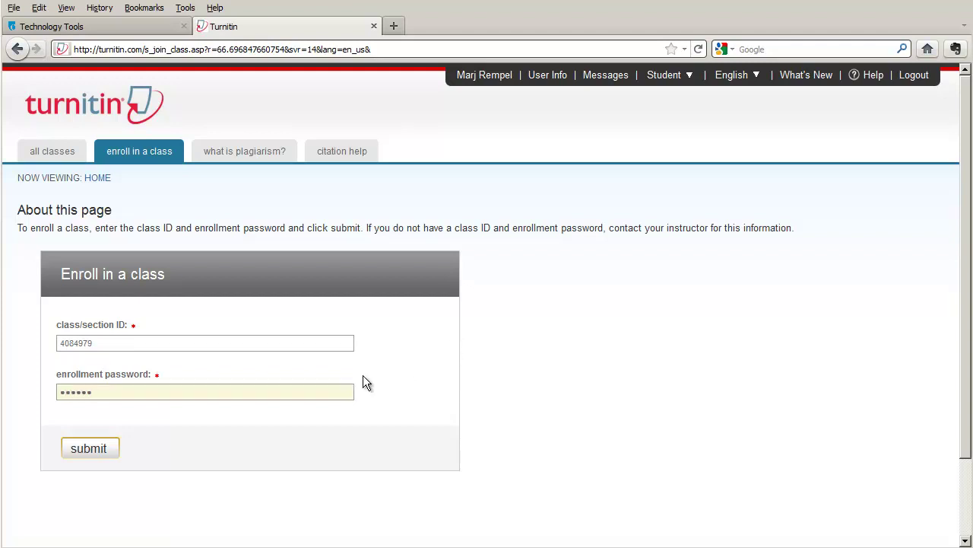
click(88, 449)
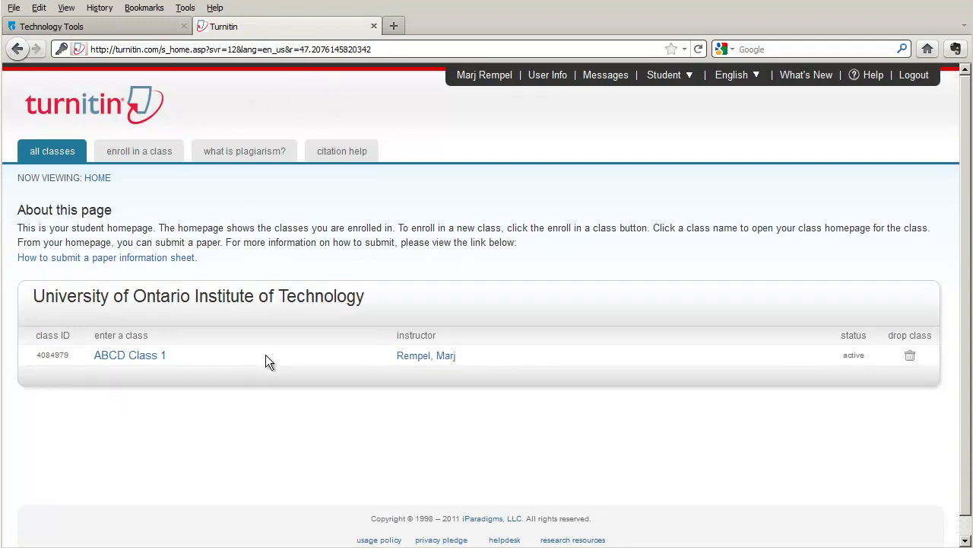
Open ABCD Class 1, then show and hide the details of Assignment #1
click(131, 356)
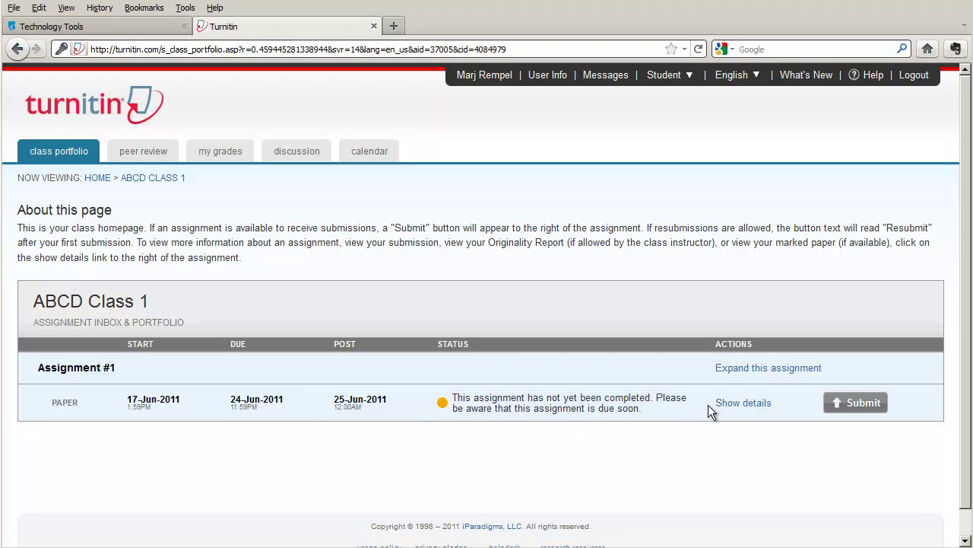
click(737, 404)
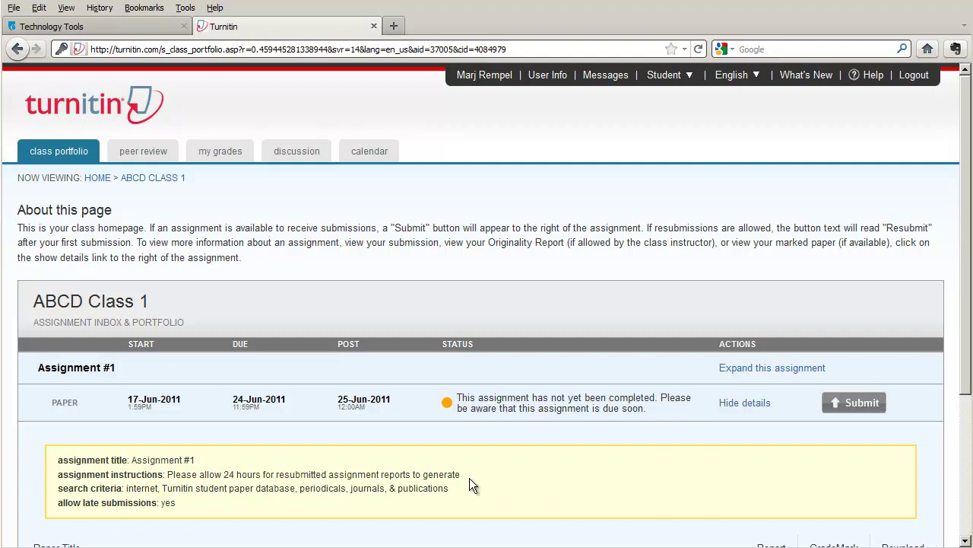
click(748, 403)
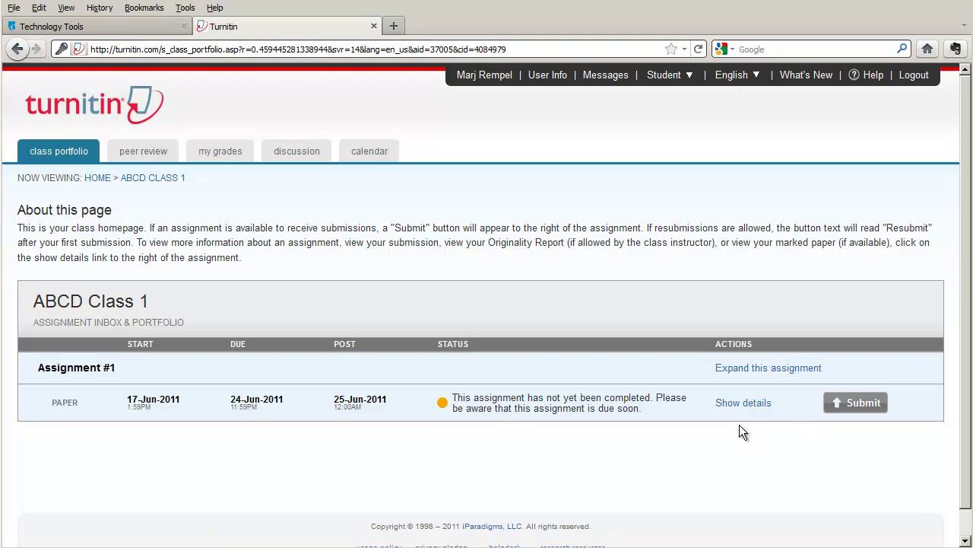
Start a submission to Assignment #1 using single file upload
click(851, 402)
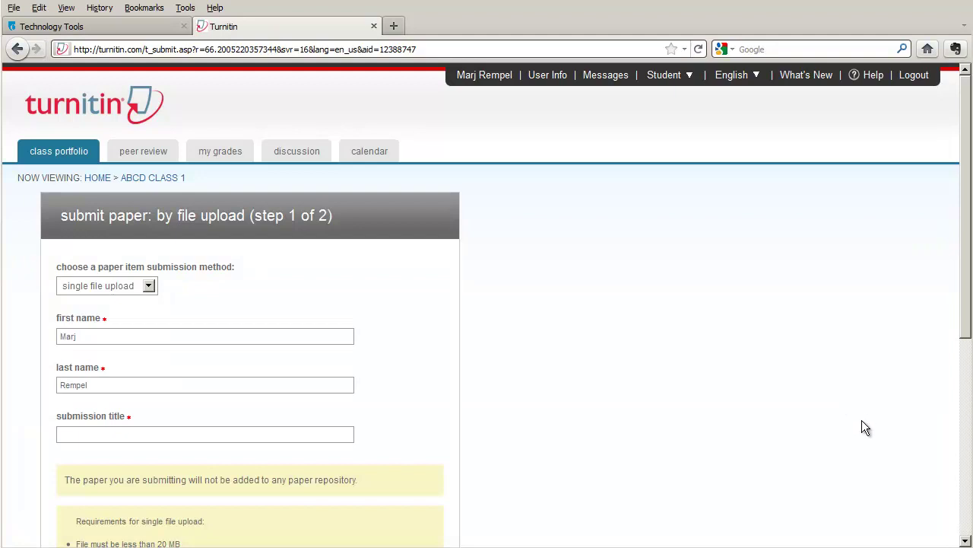
drag(966, 313, 959, 393)
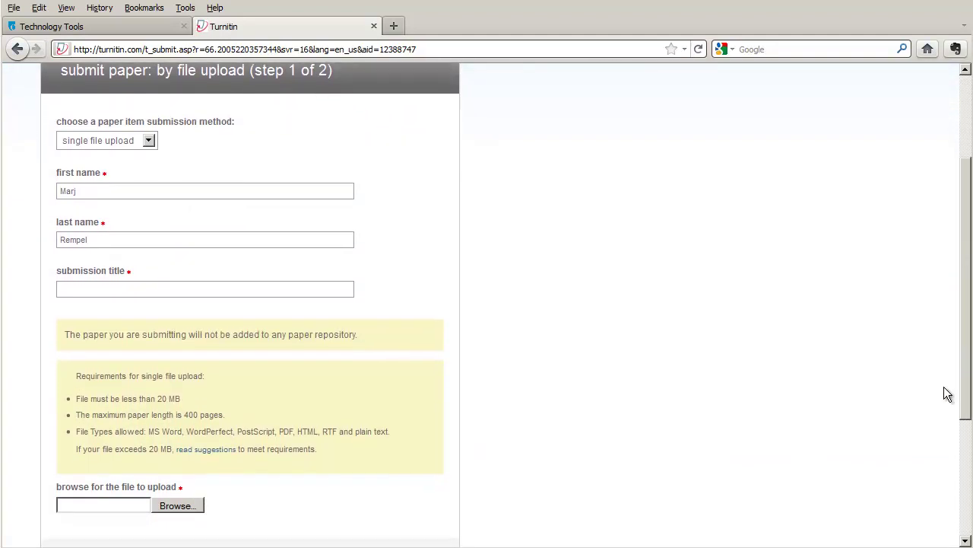
click(150, 143)
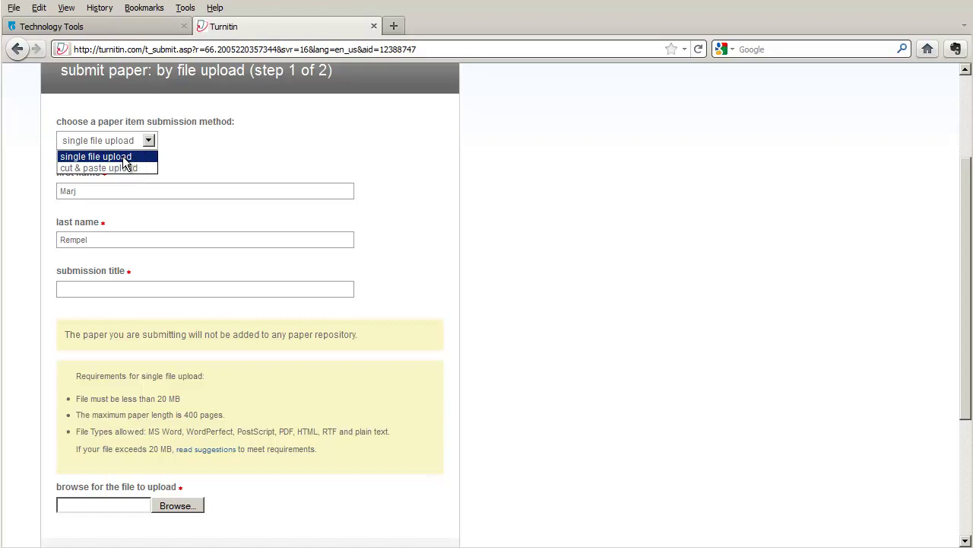
click(122, 158)
Enter the author's first name and title 'This is my paper', then upload Captions.rtf
click(79, 193)
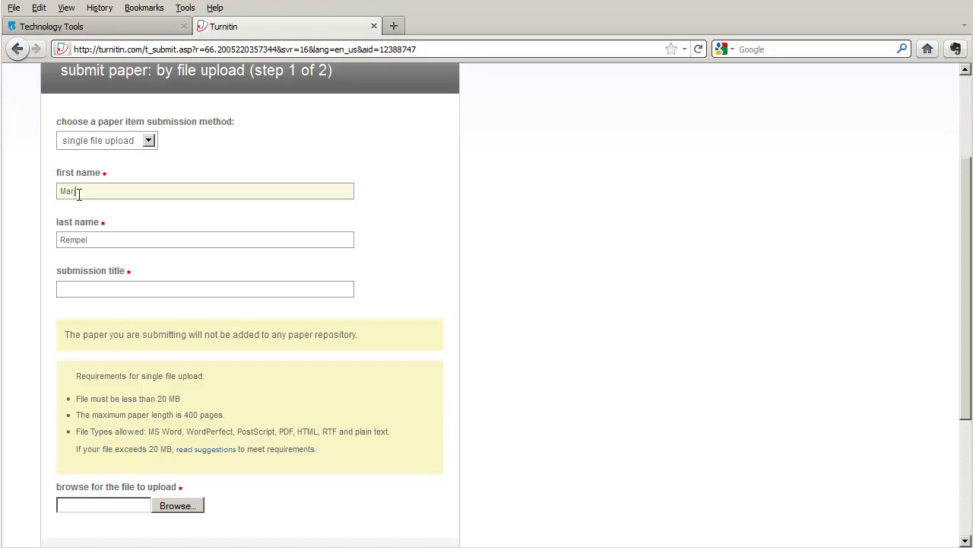
text(Marj)
click(94, 245)
click(76, 288)
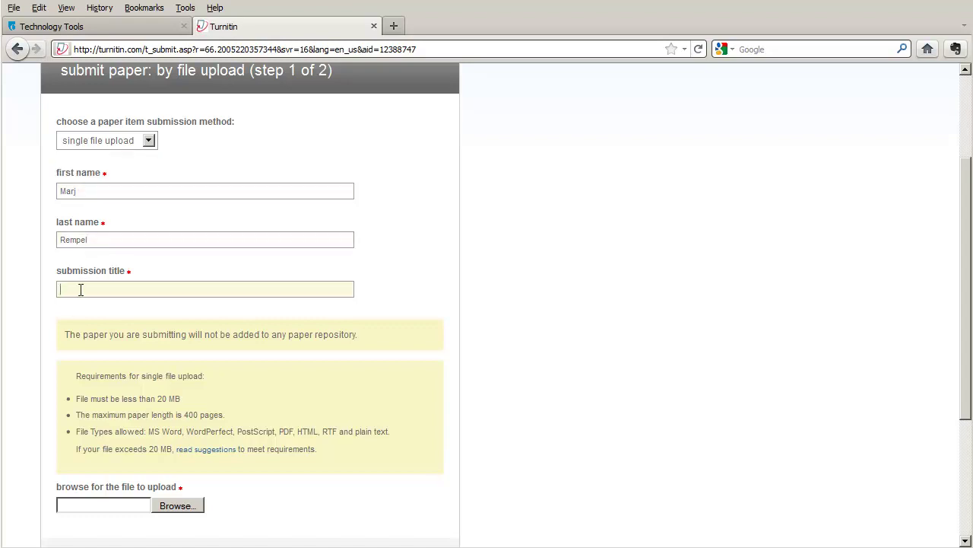
text(This is my paper)
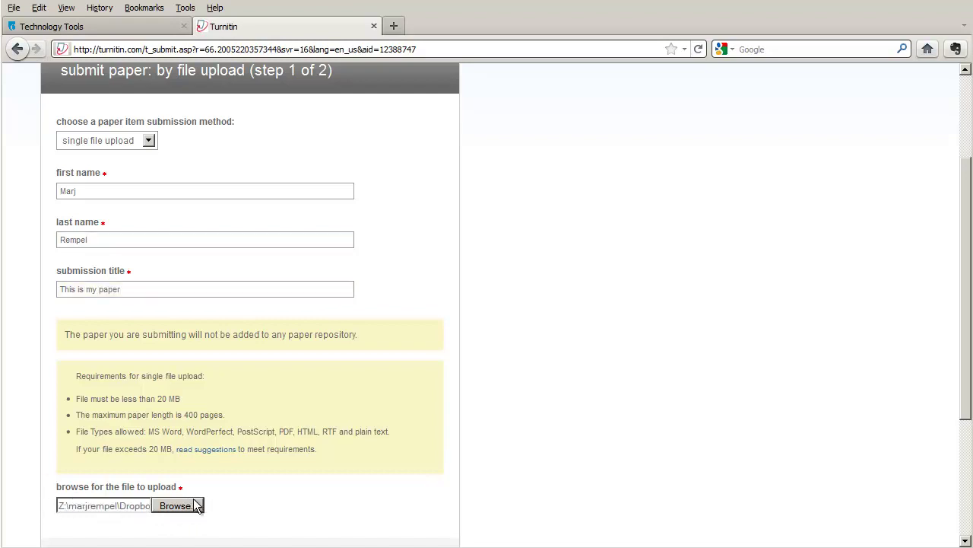
scroll(257, 423, down, 5)
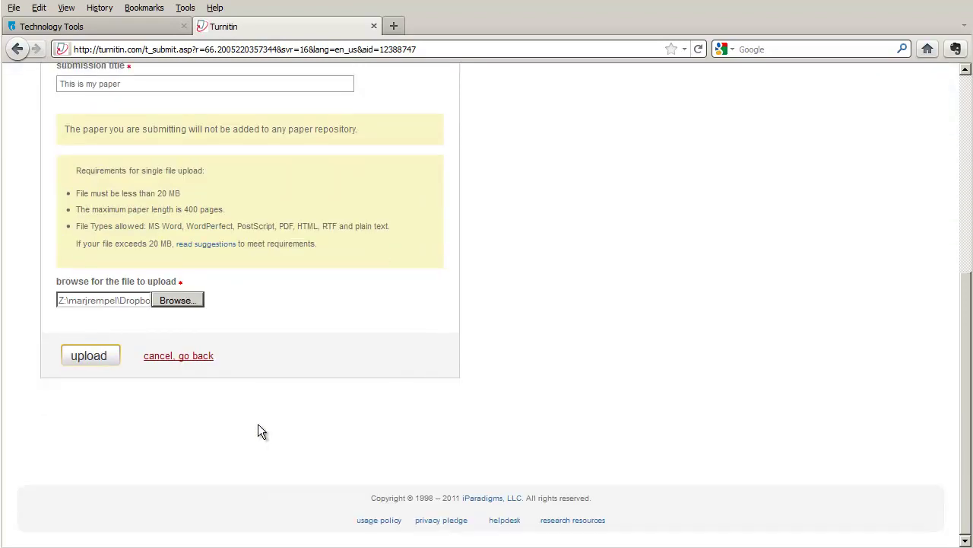
click(88, 358)
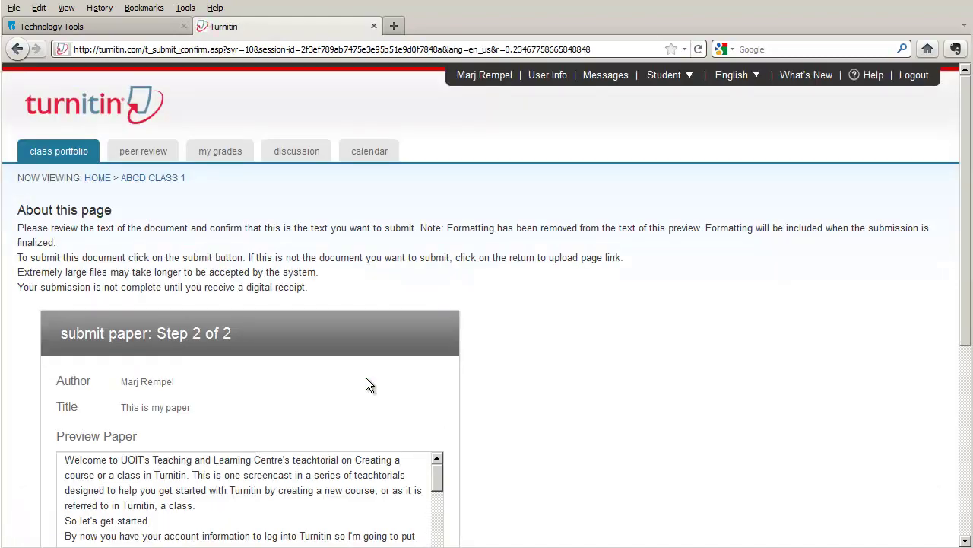
Review the Captions.rtf text preview and confirm the 'This is my paper' submission
scroll(365, 378, down, 5)
scroll(366, 377, up, 4)
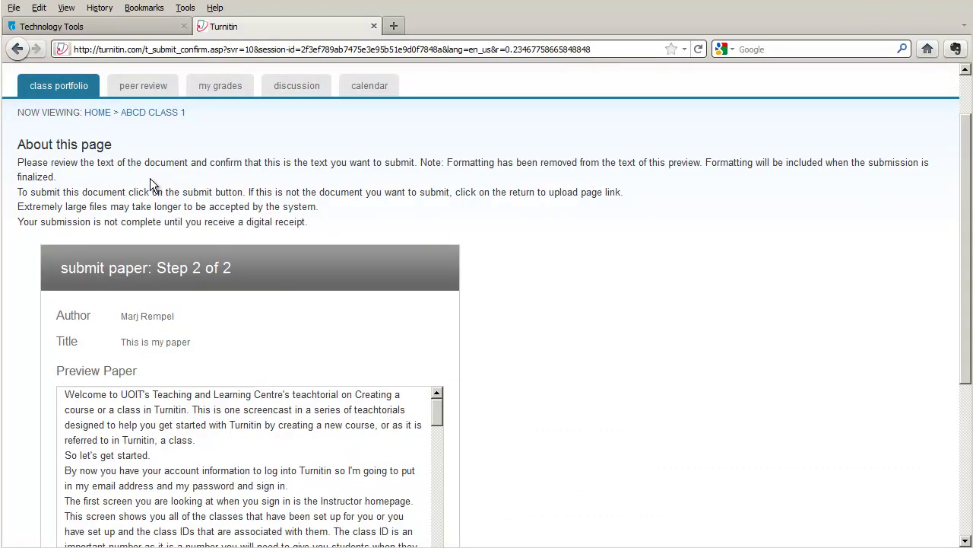
scroll(476, 264, down, 5)
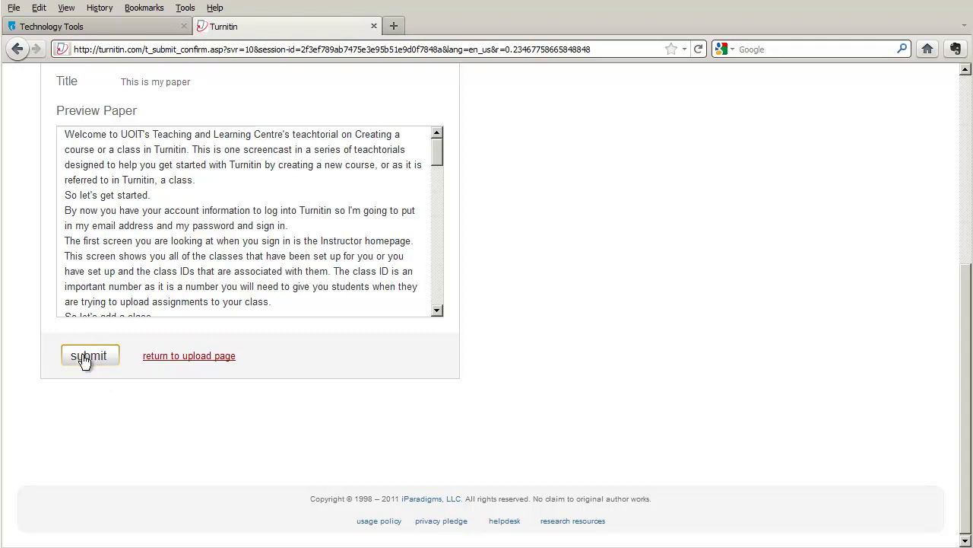
click(90, 359)
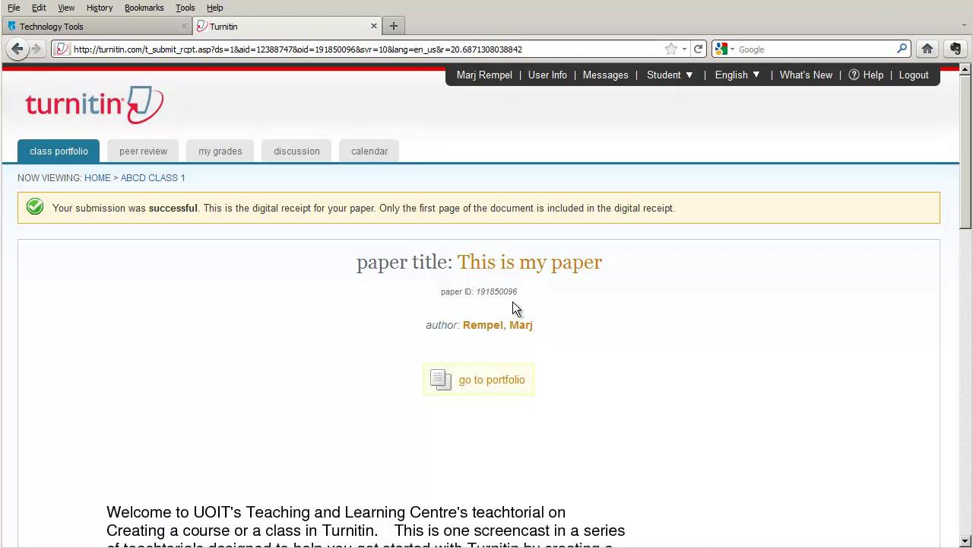
Go from the digital receipt back to the ABCD Class 1 portfolio
scroll(510, 300, down, 5)
scroll(510, 301, up, 5)
click(479, 387)
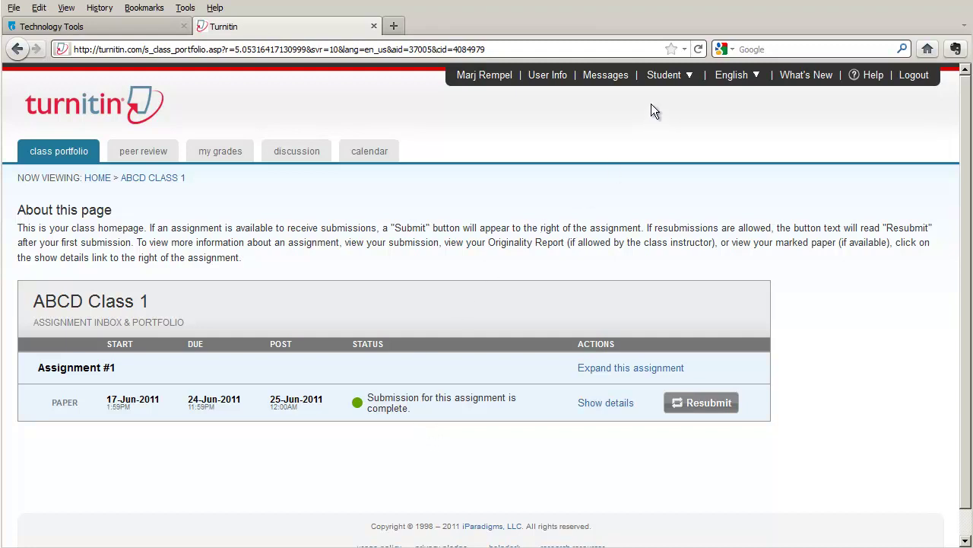
Switch the account role from Student back to Instructor
click(688, 75)
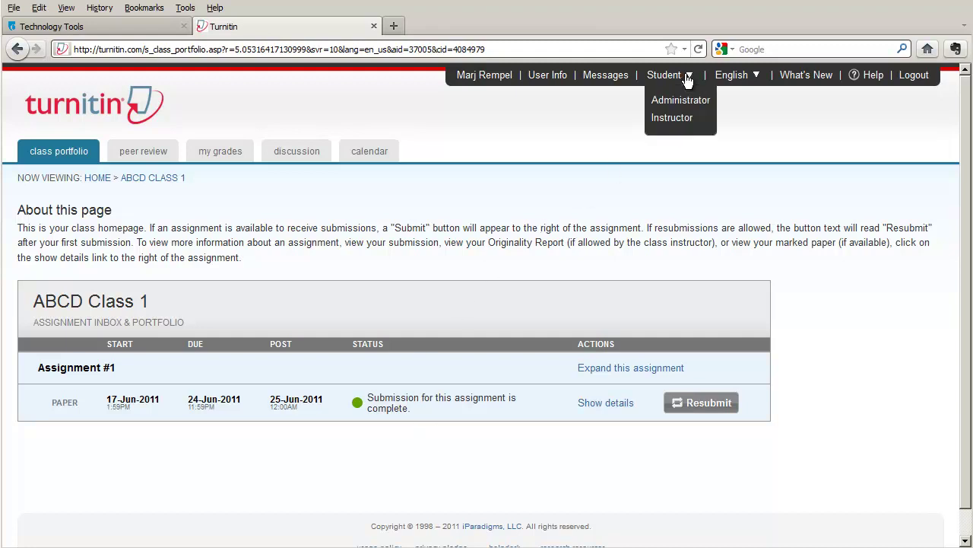
click(673, 117)
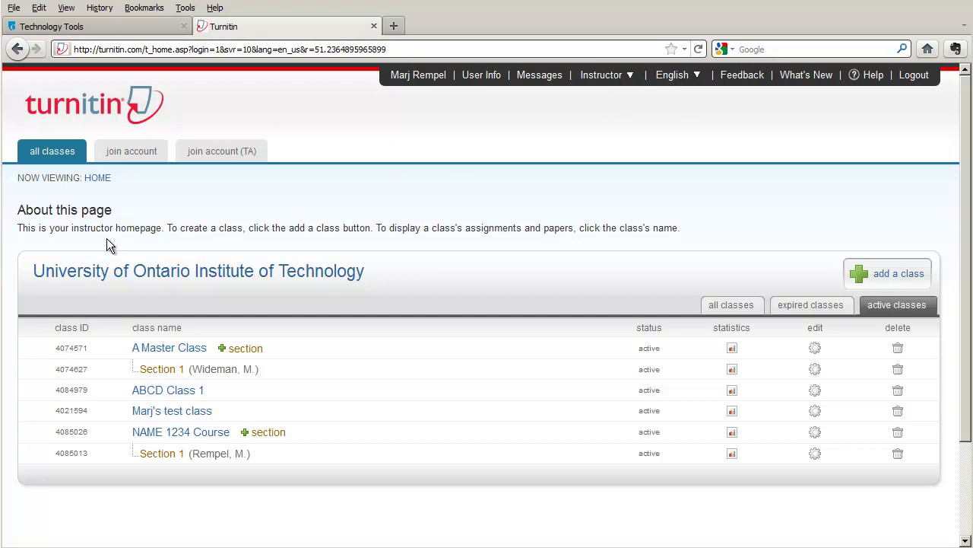
Open the ABCD Class 1 instructor homepage and expand Assignment #1's other actions
click(164, 392)
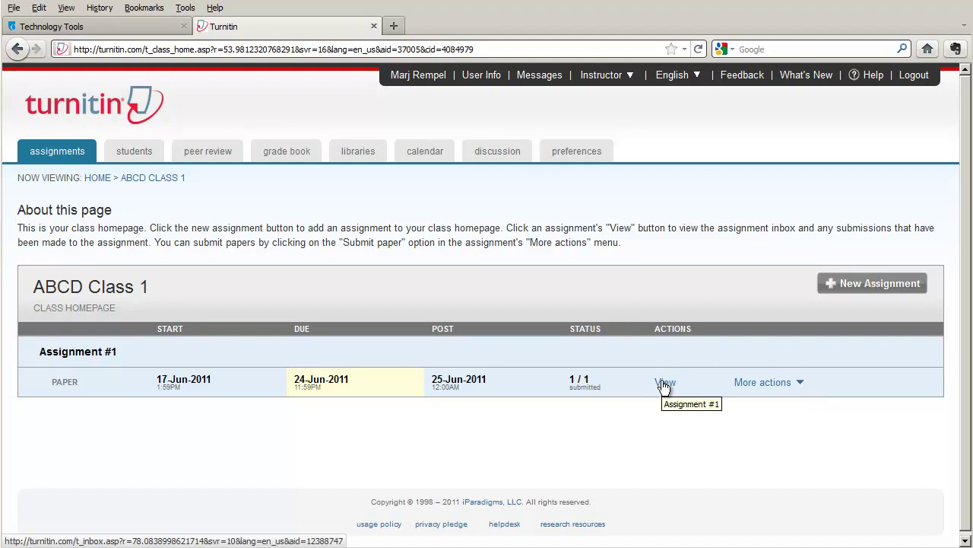
click(801, 386)
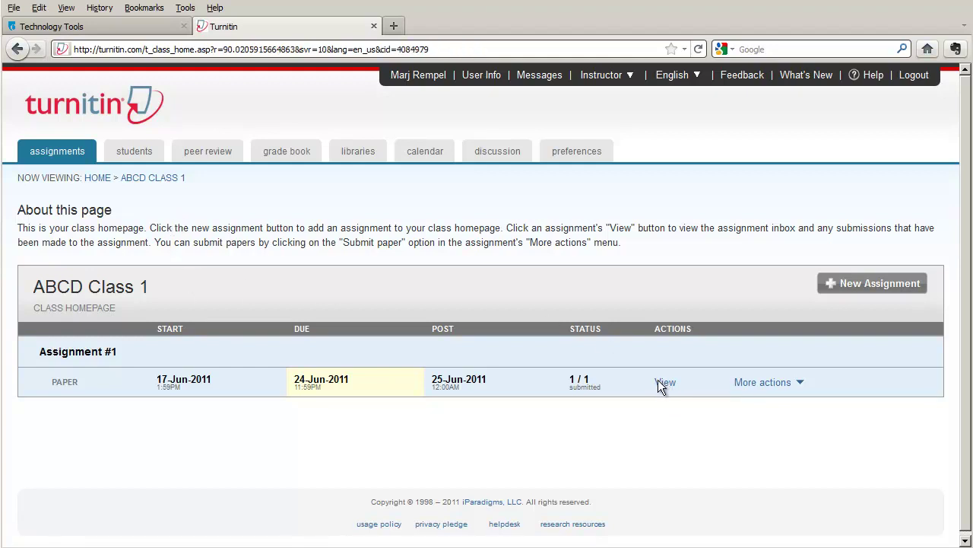
Choose Submit paper for Assignment #1 and view the submission method options
click(800, 384)
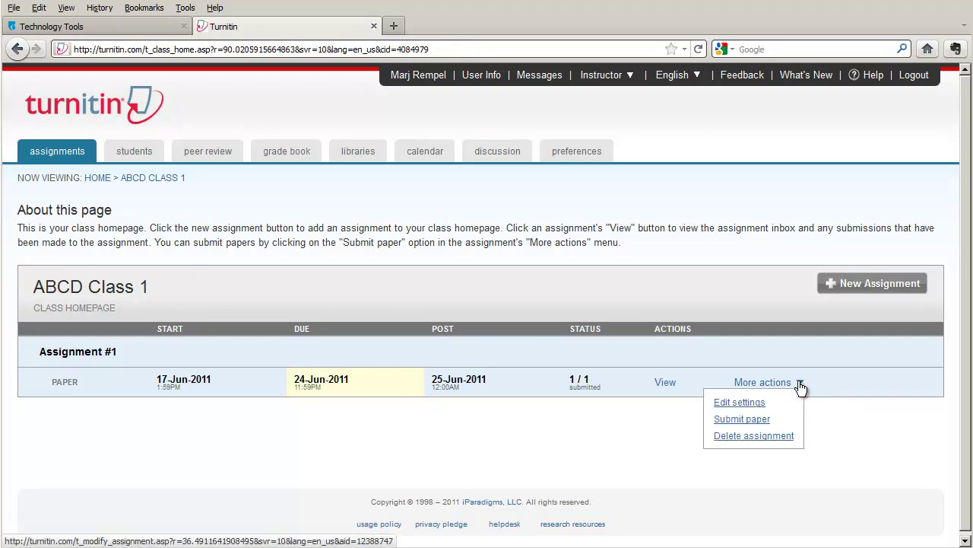
click(733, 422)
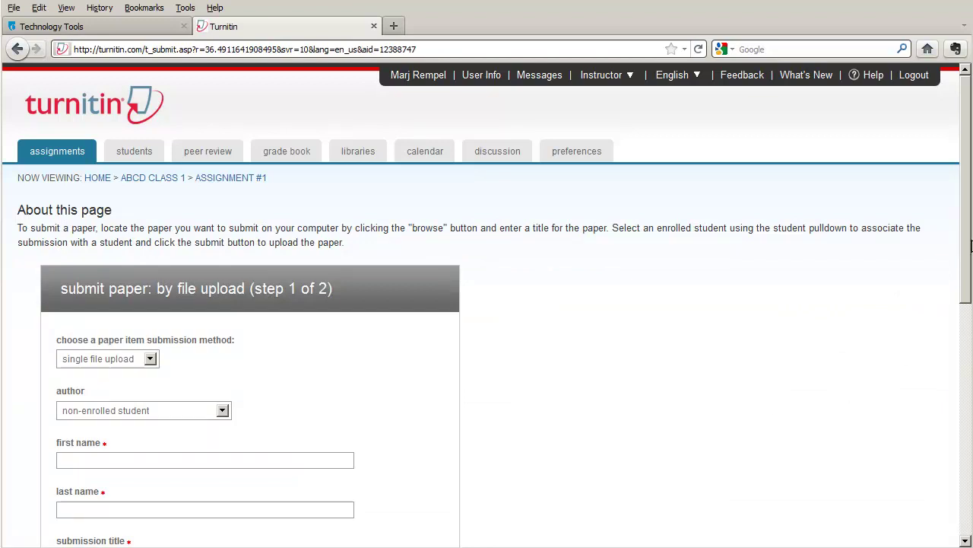
drag(967, 243, 962, 351)
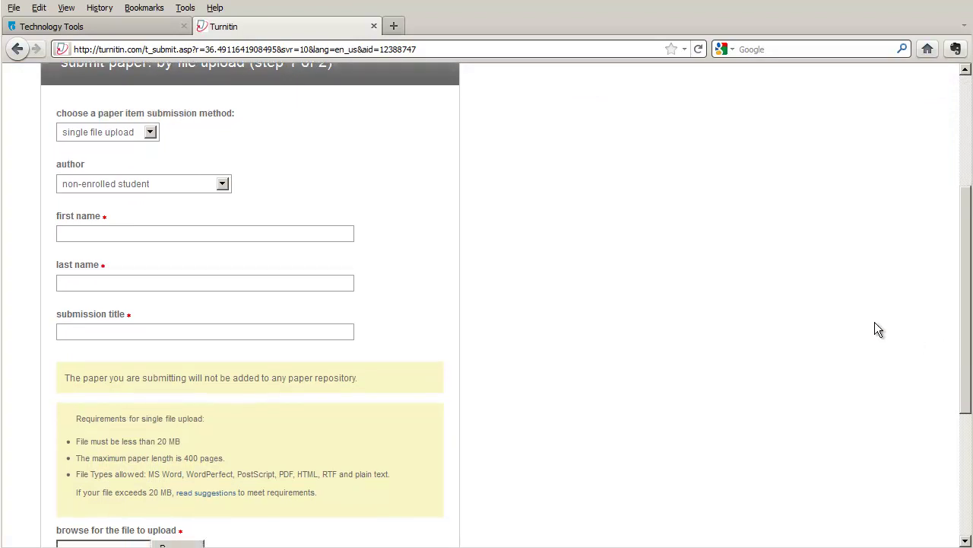
click(150, 134)
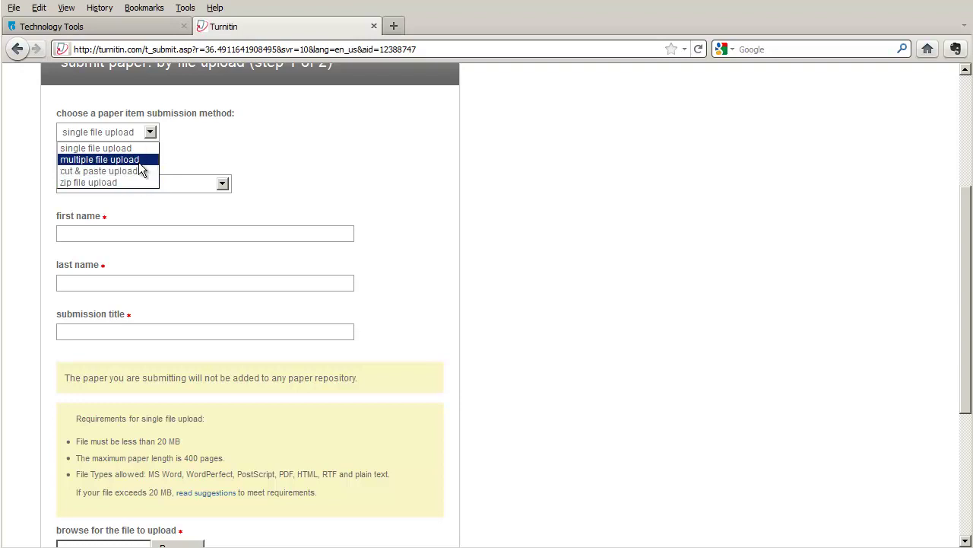
Switch the Assignment #1 submission method to multiple file upload
click(140, 162)
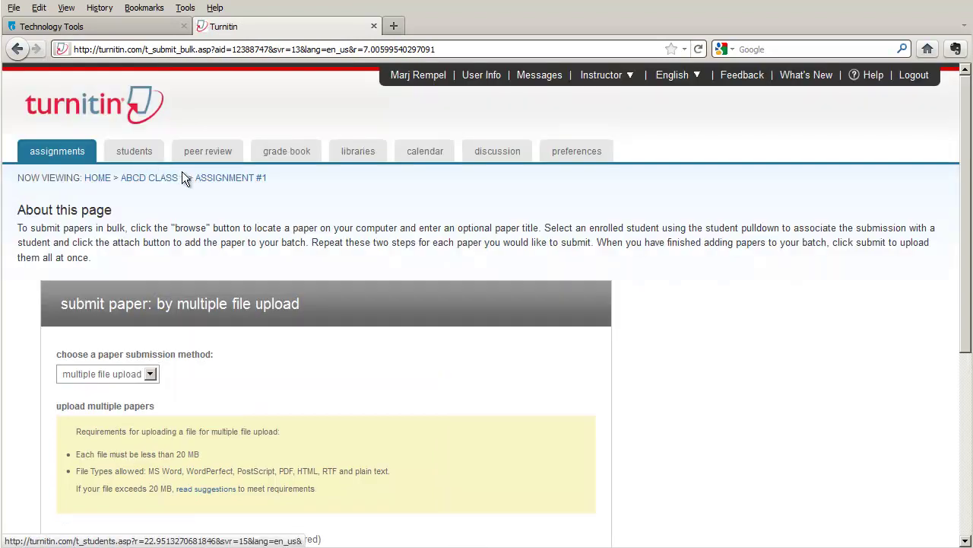
scroll(265, 208, down, 7)
scroll(265, 207, up, 4)
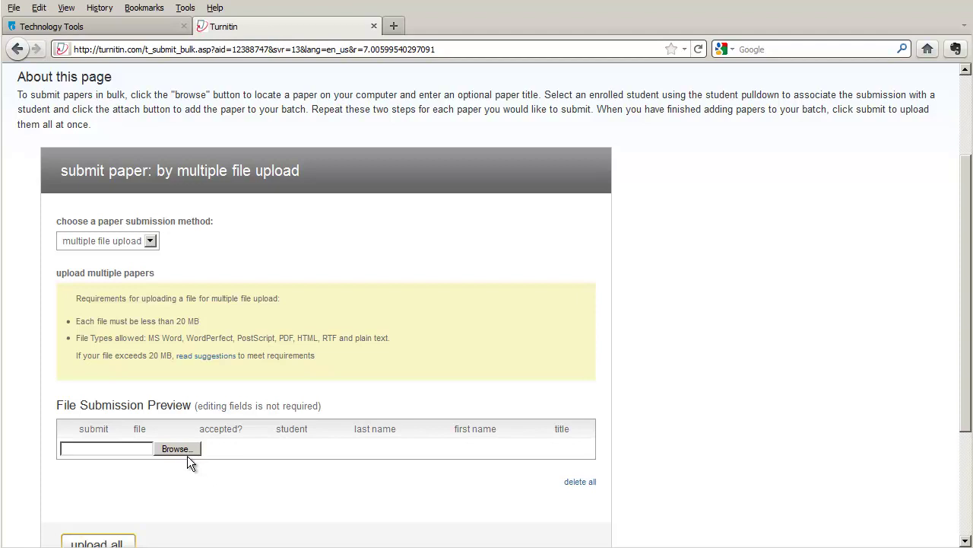
Change the submission method to zip file upload, then reopen the method list
click(150, 240)
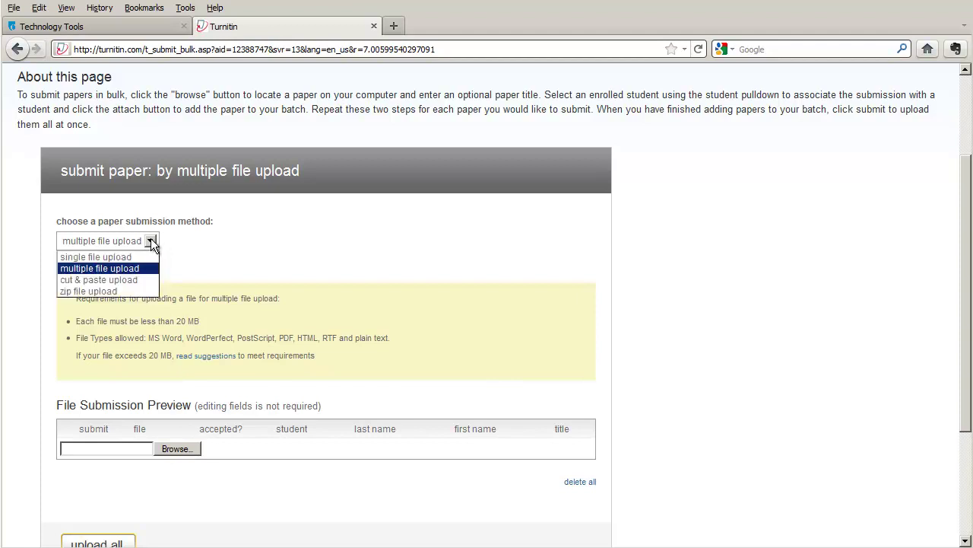
click(123, 290)
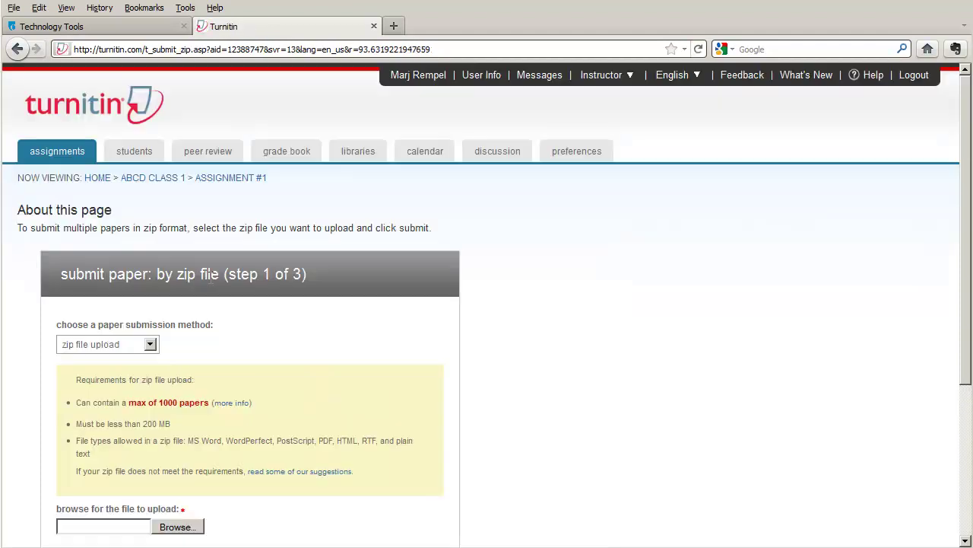
scroll(275, 283, down, 4)
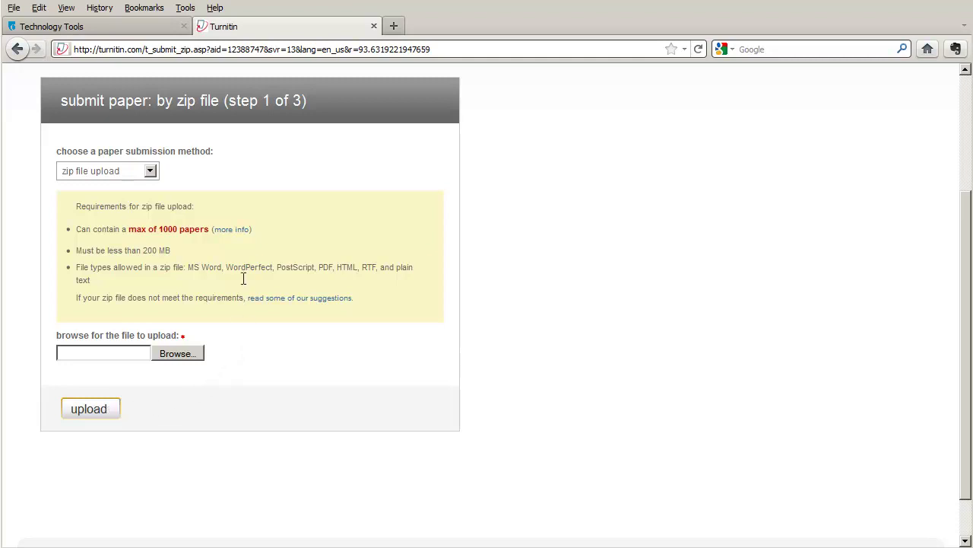
click(150, 173)
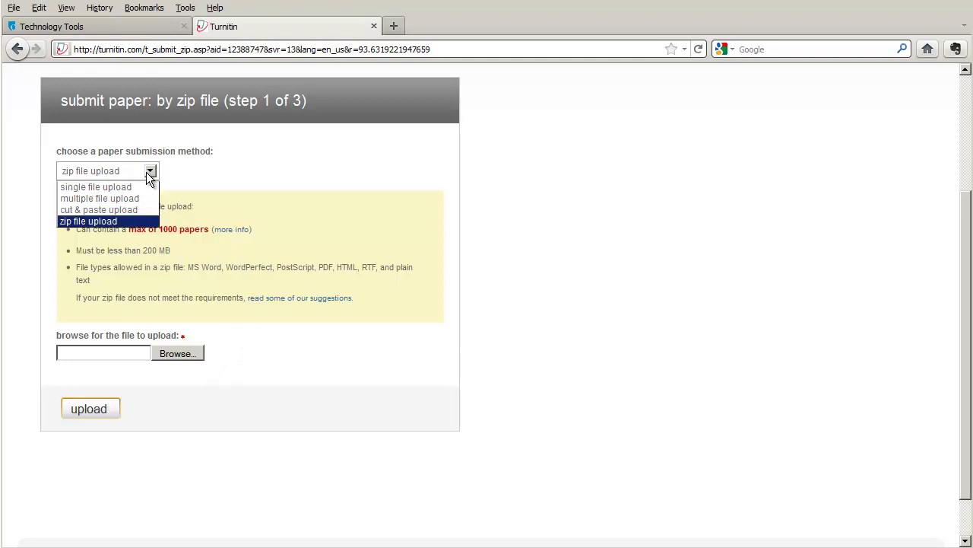
Choose cut & paste upload as the submission method
click(125, 213)
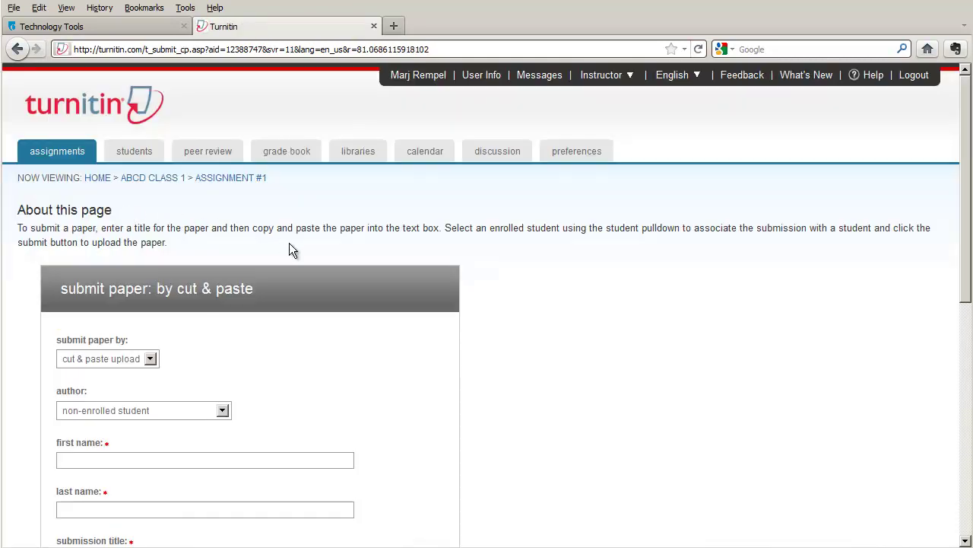
scroll(291, 242, down, 6)
scroll(291, 242, up, 2)
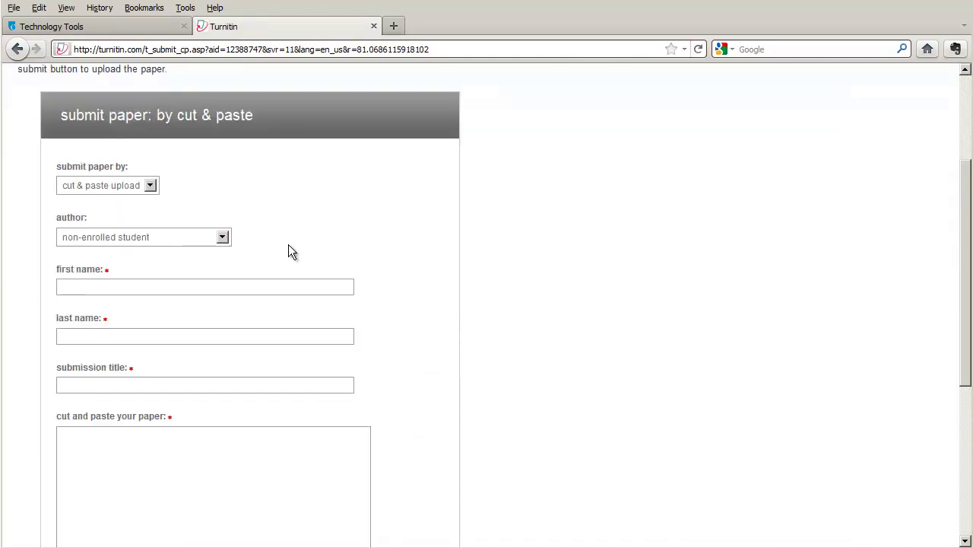
Enter the author's first and last name and the title 'Cut and paste paper'
click(65, 286)
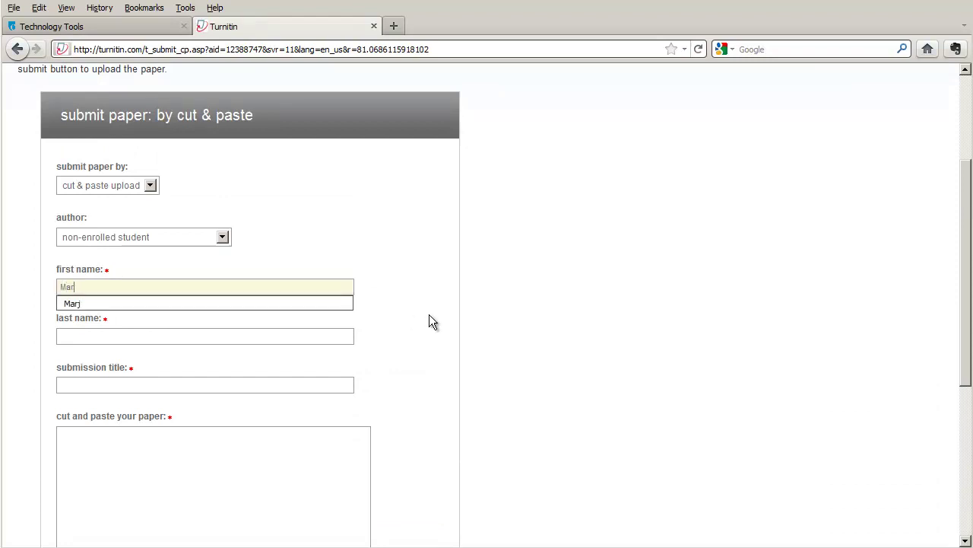
key(Tab)
key(Tab)
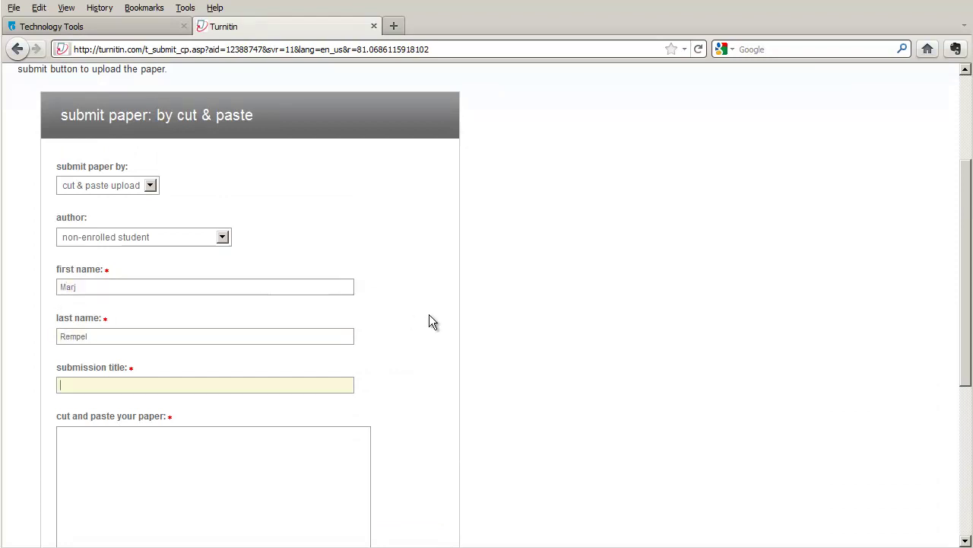
text(Cut and paste paper)
key(Tab)
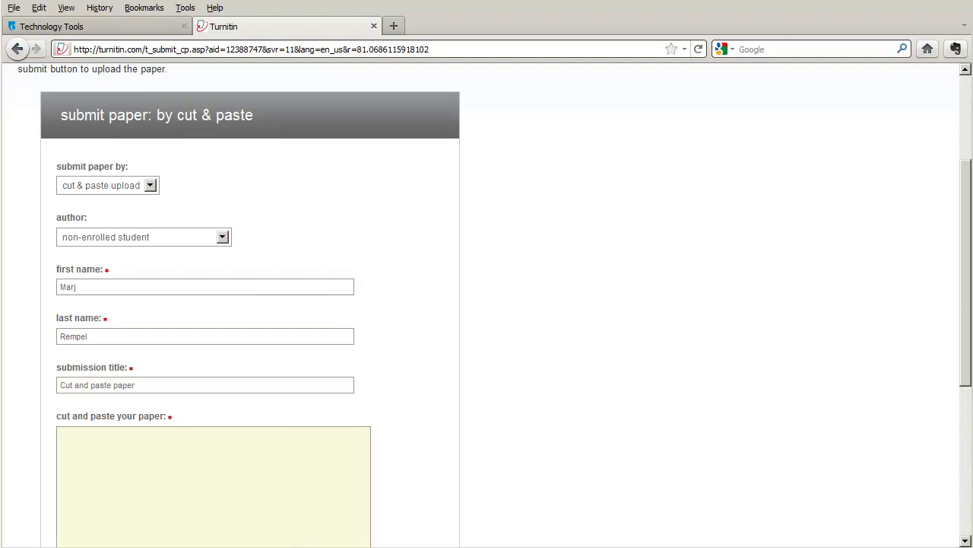
key(alt+Tab)
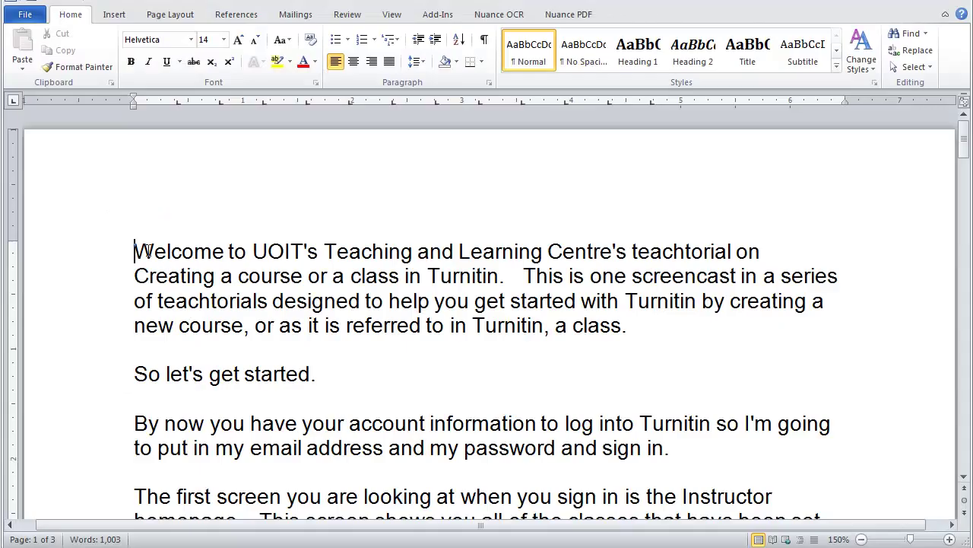
Copy the opening welcome paragraph of the Word document, then minimize Word
drag(136, 251, 635, 329)
key(ctrl+c)
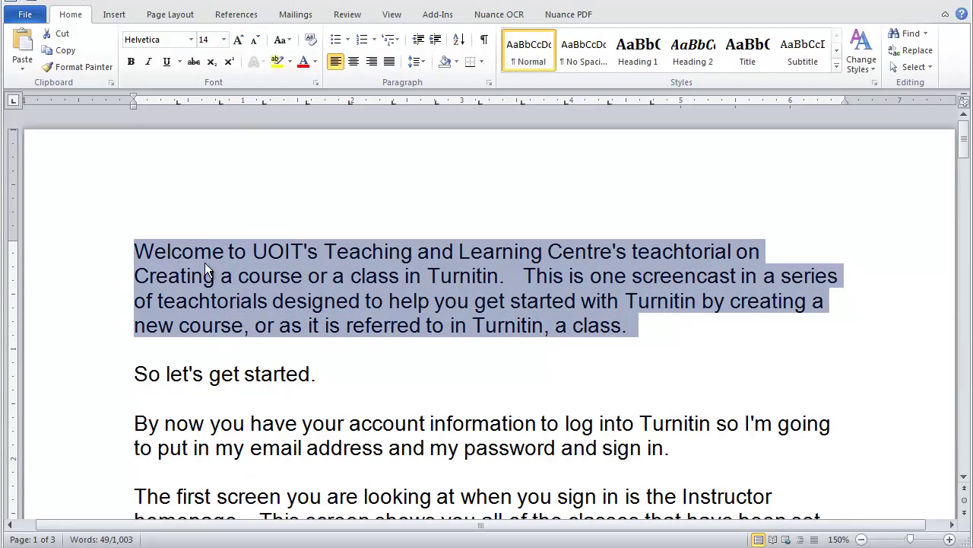
right_click(205, 262)
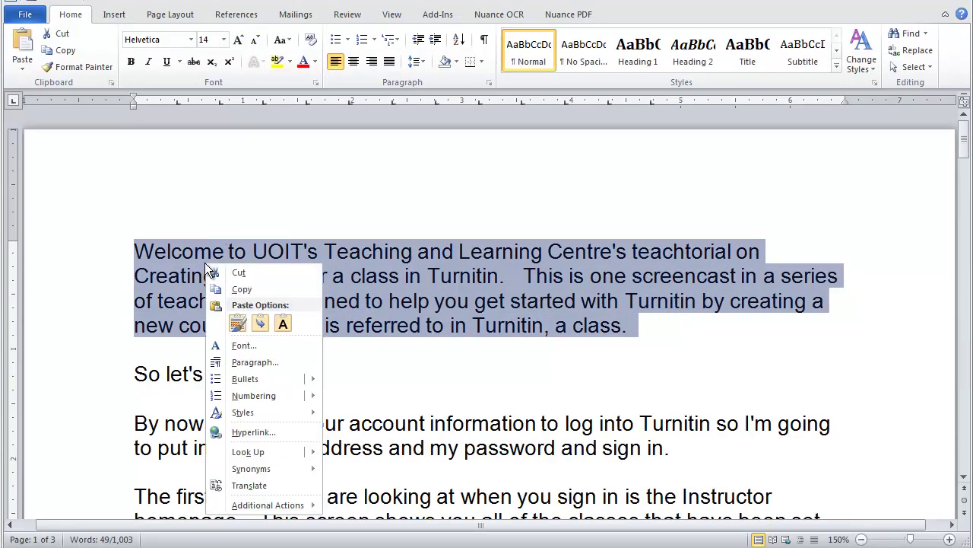
click(242, 290)
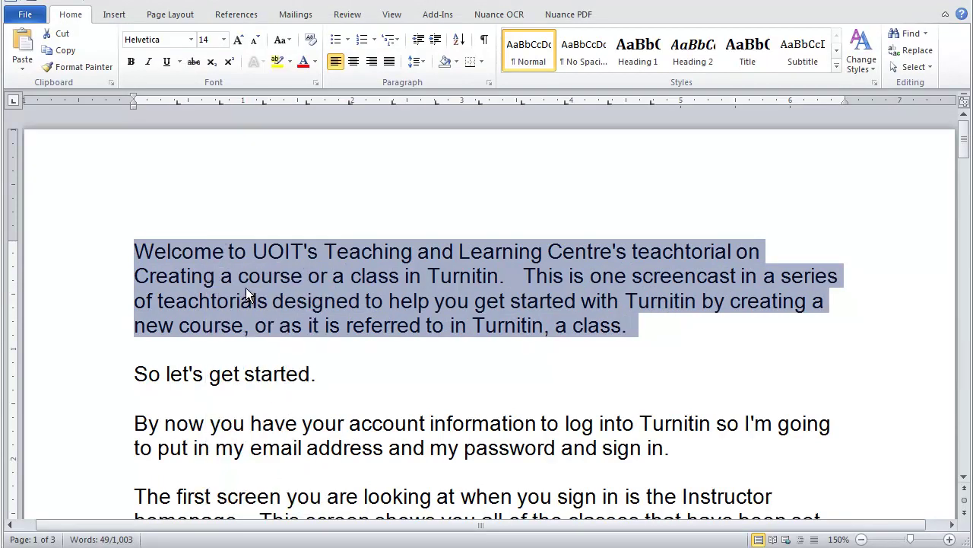
click(941, 3)
Paste the copied welcome paragraph into the paper text box and upload it to Assignment #1
click(64, 433)
scroll(76, 457, down, 2)
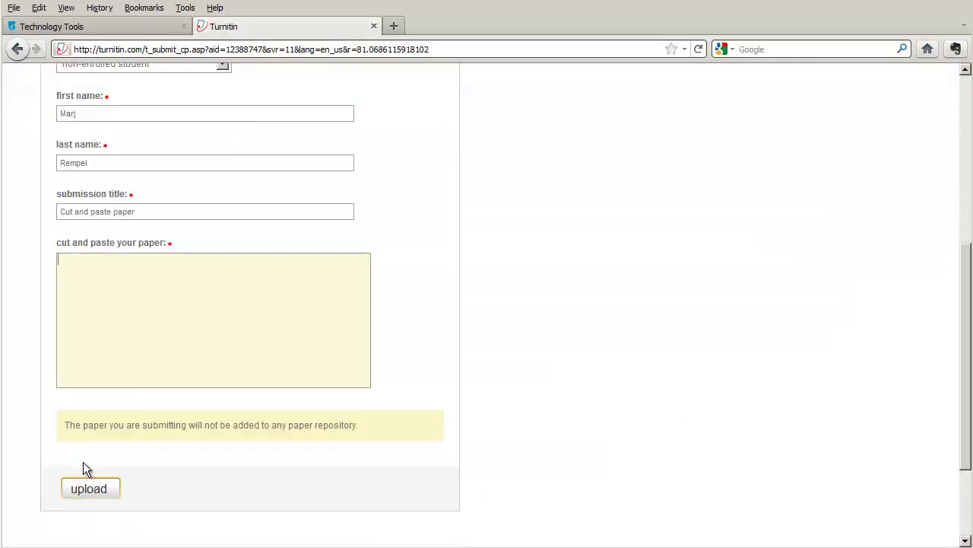
right_click(59, 258)
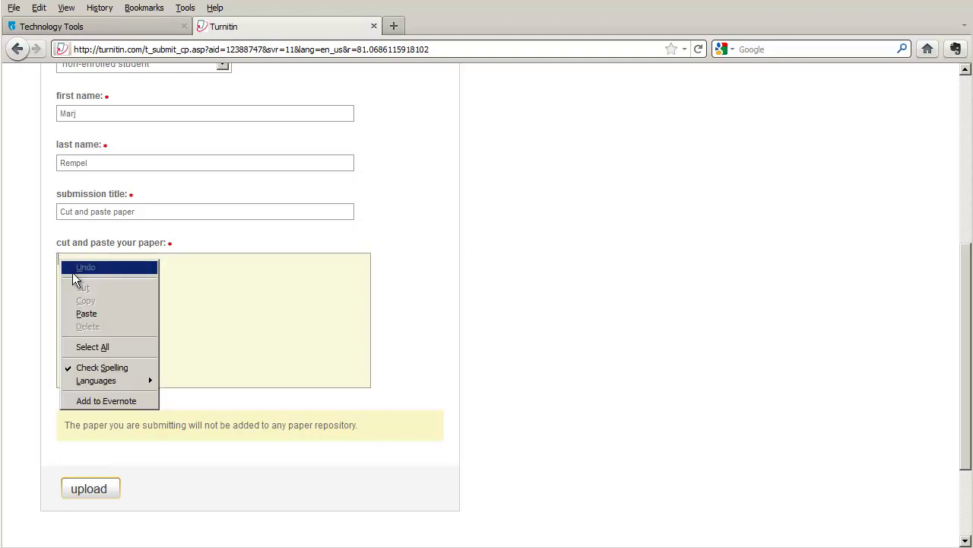
click(86, 314)
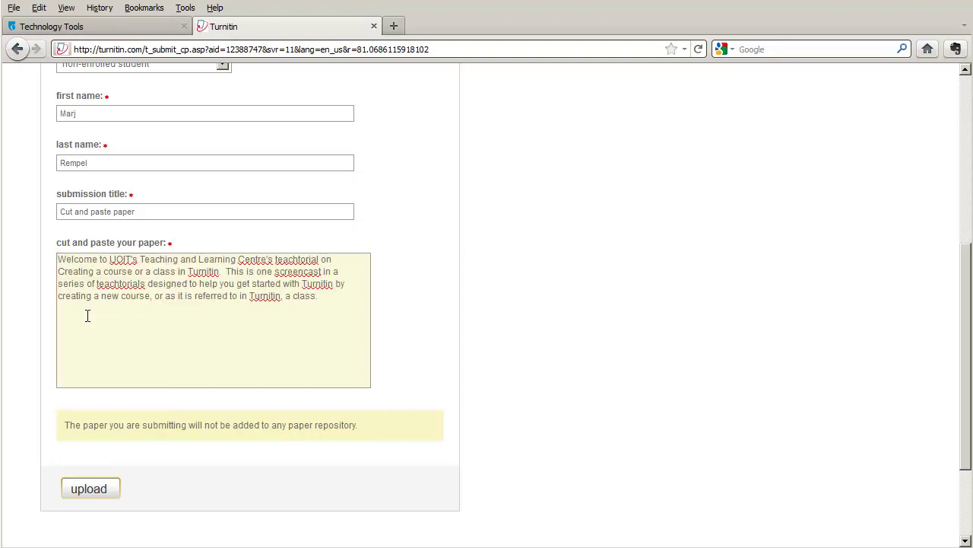
click(89, 491)
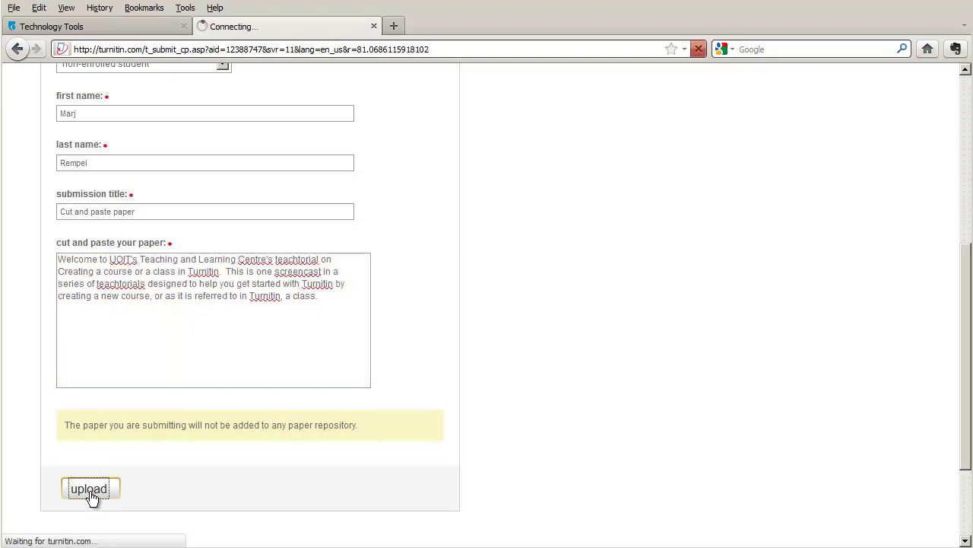